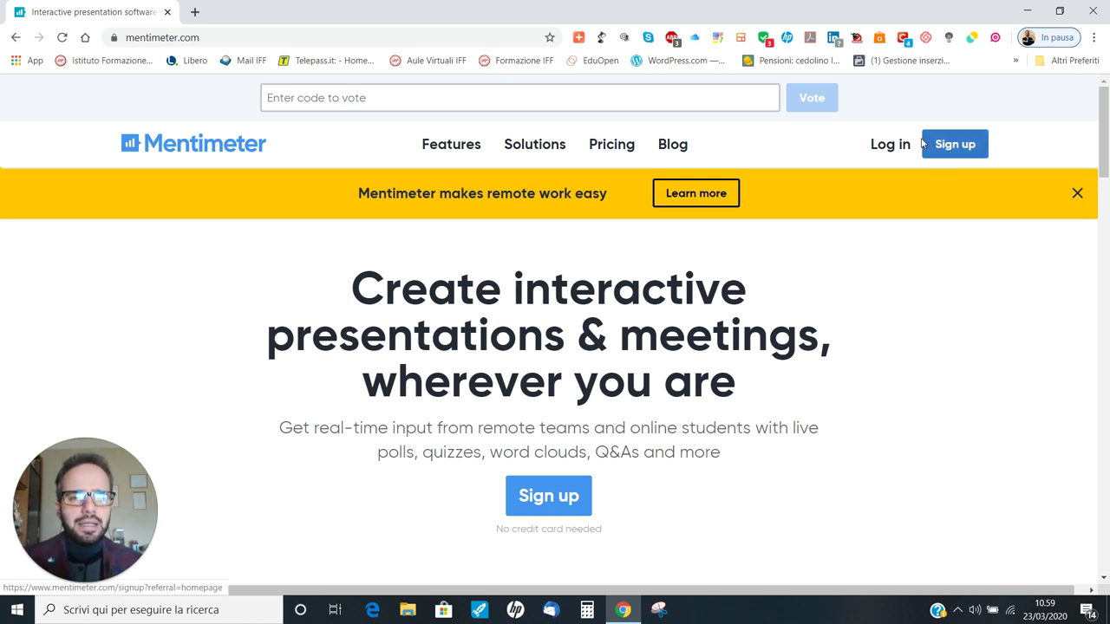
# Step: Go to the Log in page from mentimeter.com's top navigation bar
pyautogui.click(887, 144)
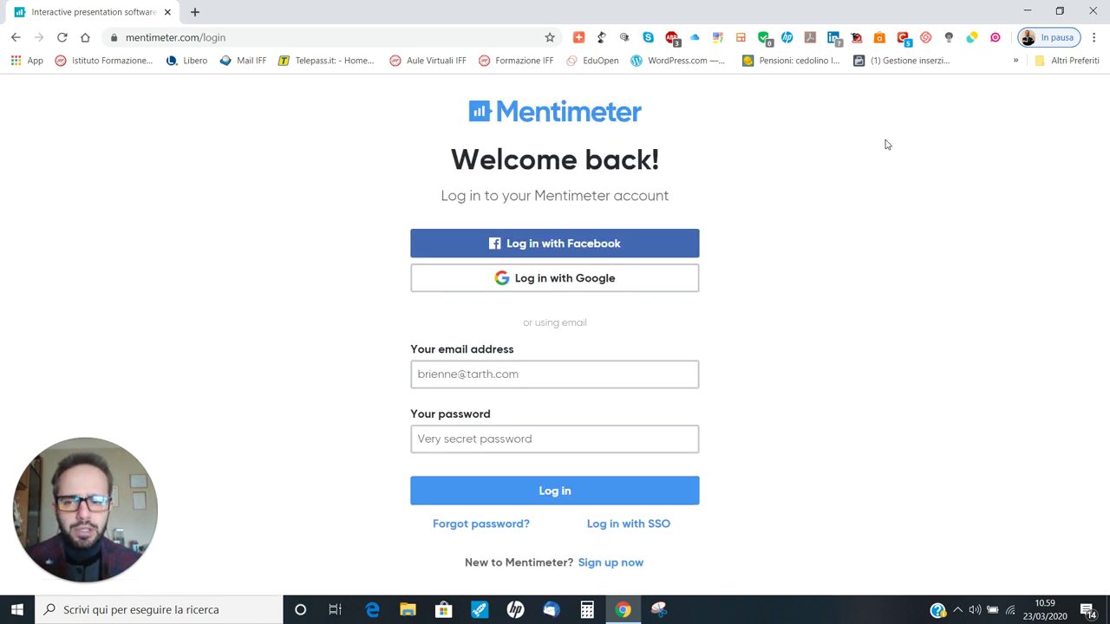
# Step: Sign in with Google by entering the account e-mail and password
pyautogui.click(521, 290)
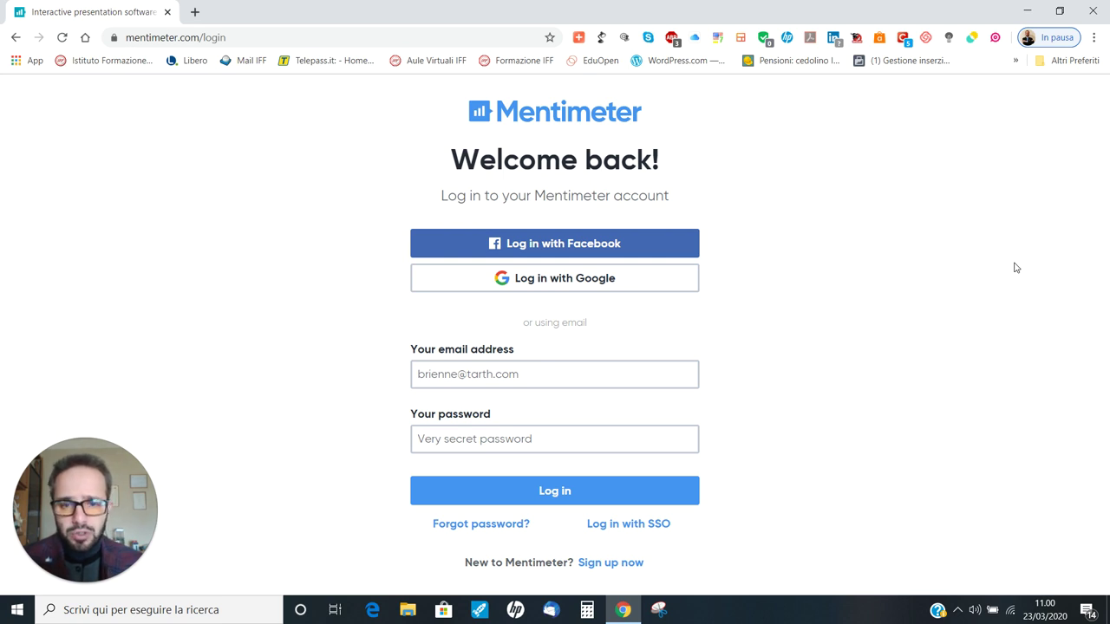
pyautogui.click(560, 279)
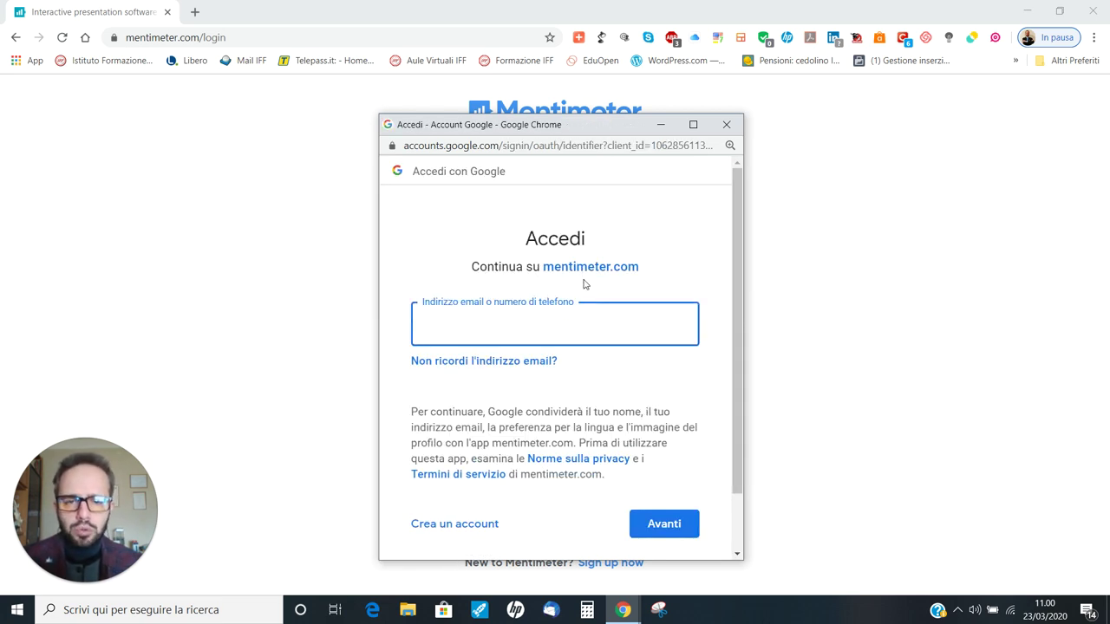
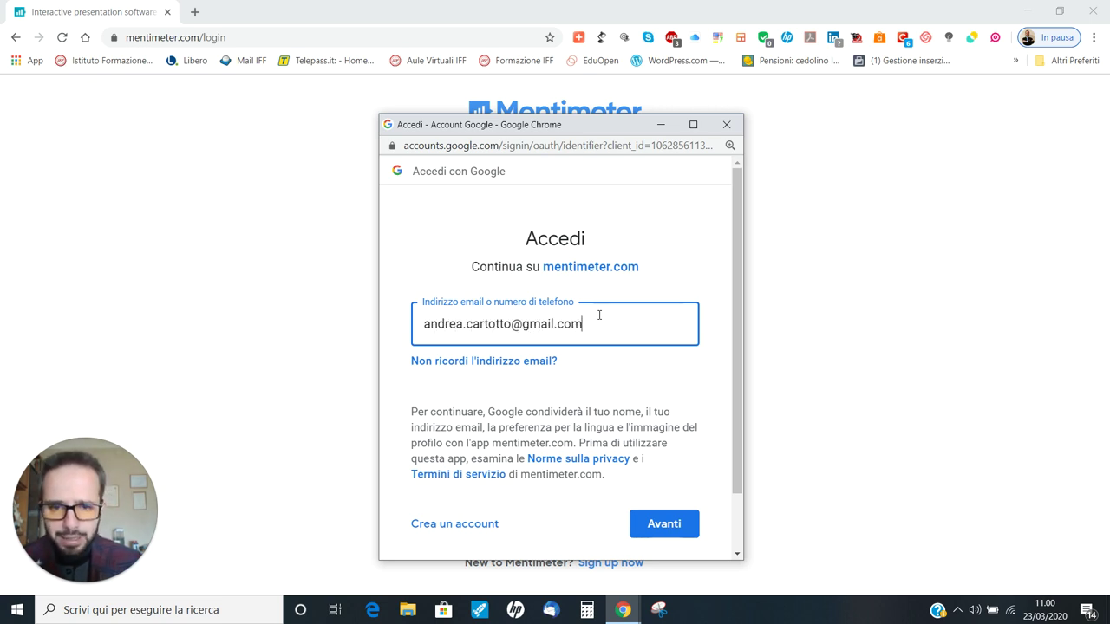
pyautogui.press('Return')
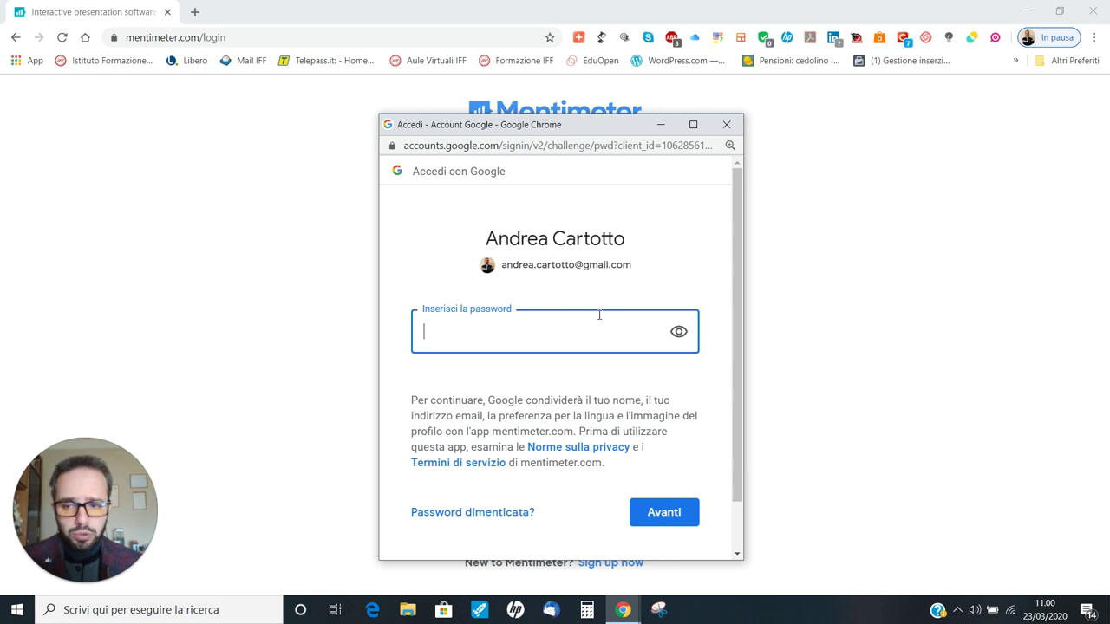
pyautogui.write('••••••••••')
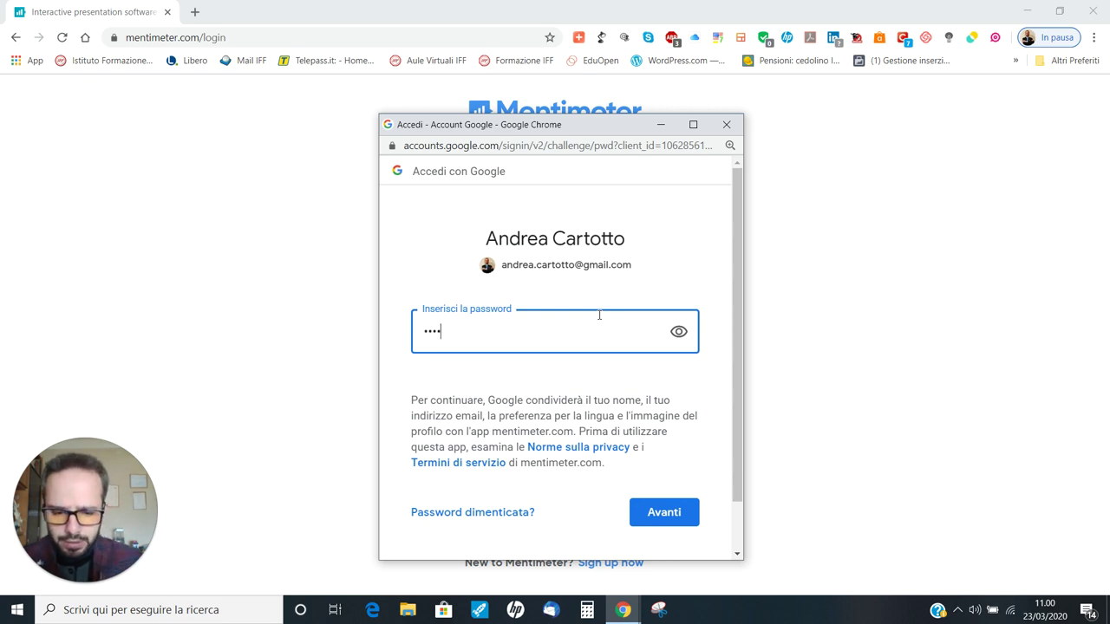
pyautogui.press('Return')
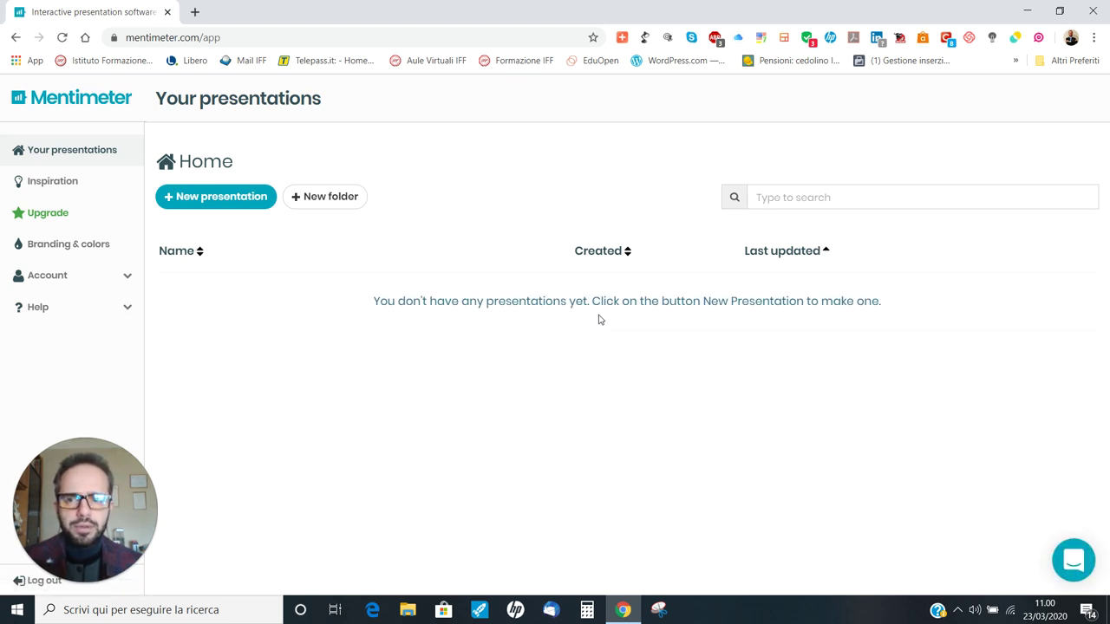
# Step: Create a new presentation named 'Il corpo umano'
pyautogui.click(220, 207)
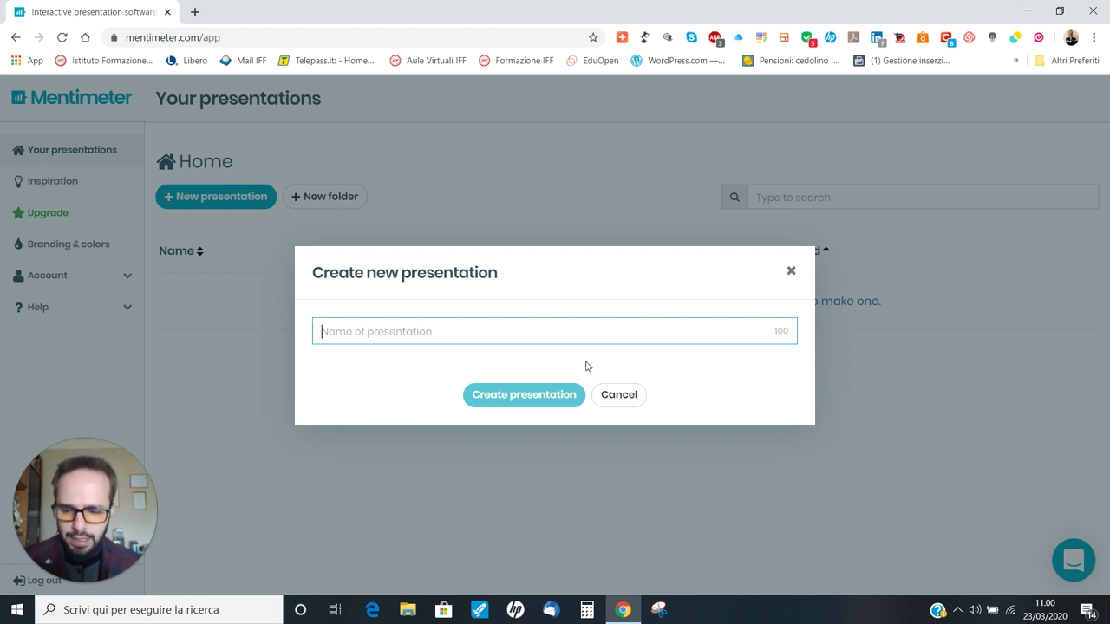
pyautogui.write('Il corpo u')
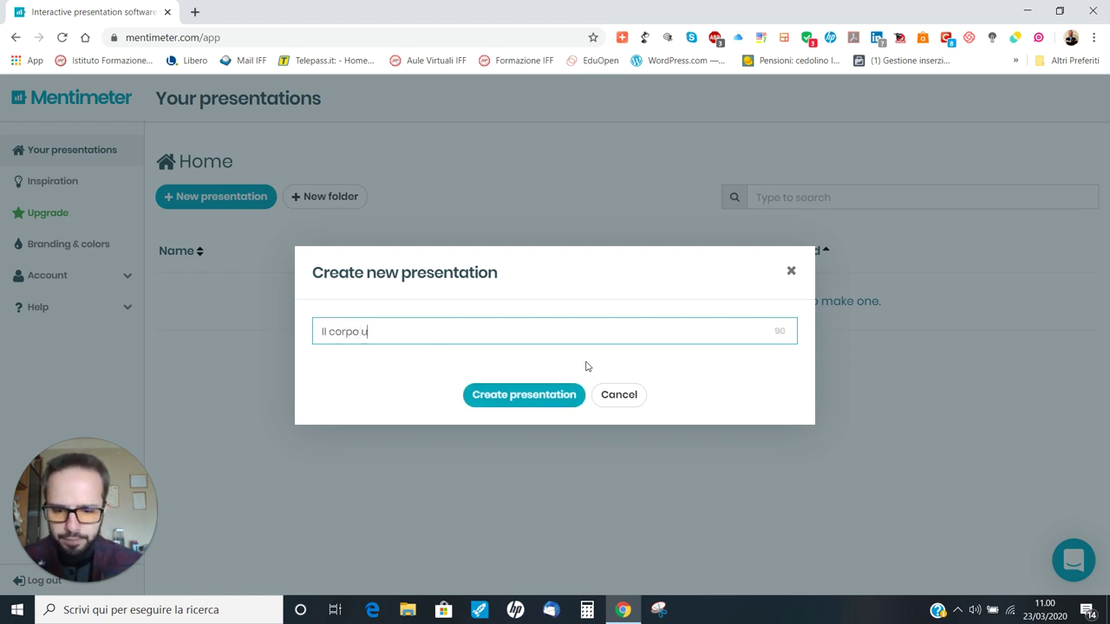
pyautogui.write('mano')
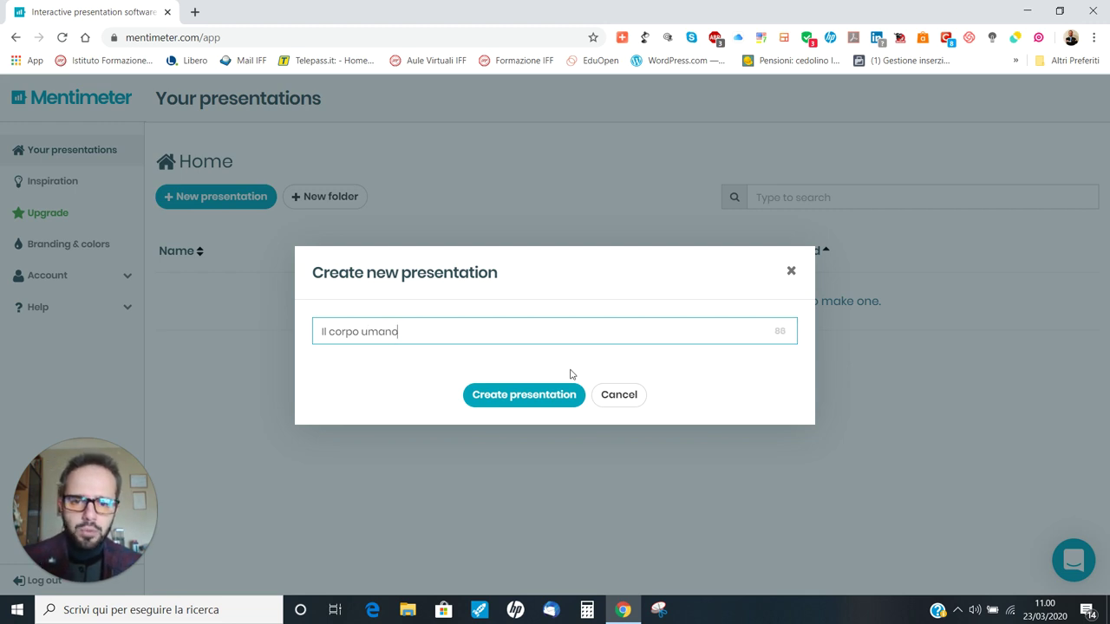
pyautogui.click(532, 394)
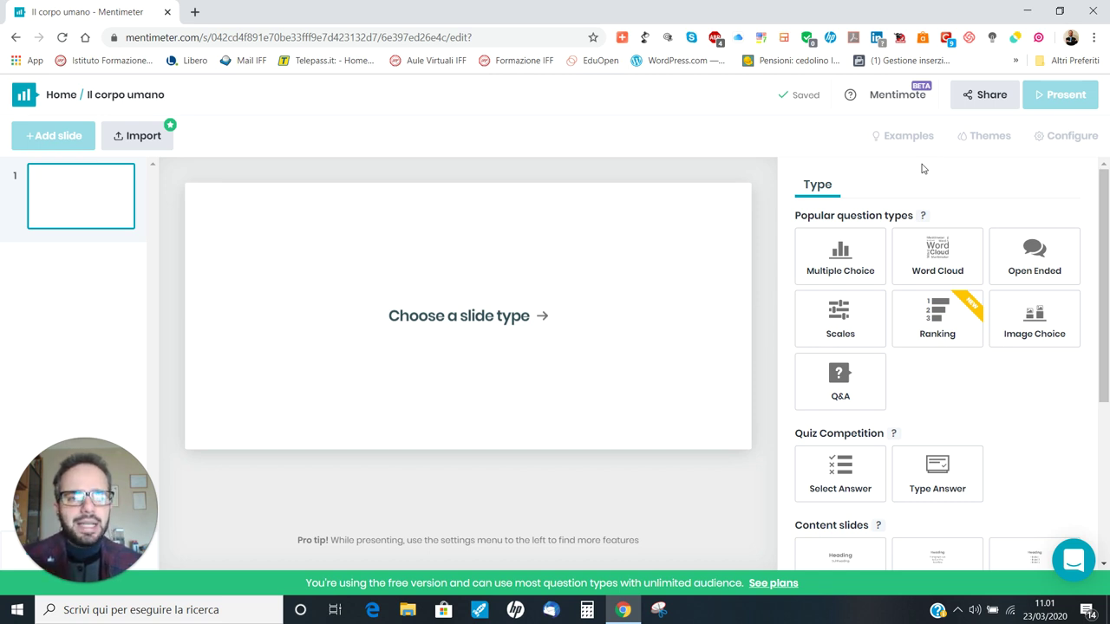
# Step: Set slide 1's type to Word Cloud from Popular question types
pyautogui.click(941, 257)
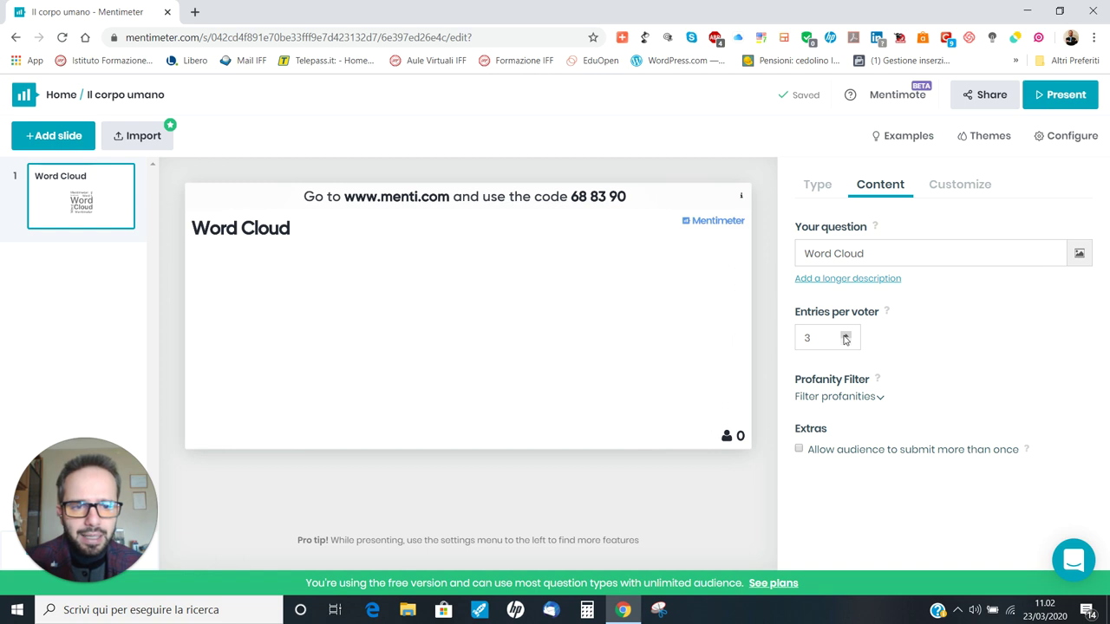
# Step: Lower Word Cloud entries per voter from 3 to 2 and show the Customize settings
pyautogui.click(849, 343)
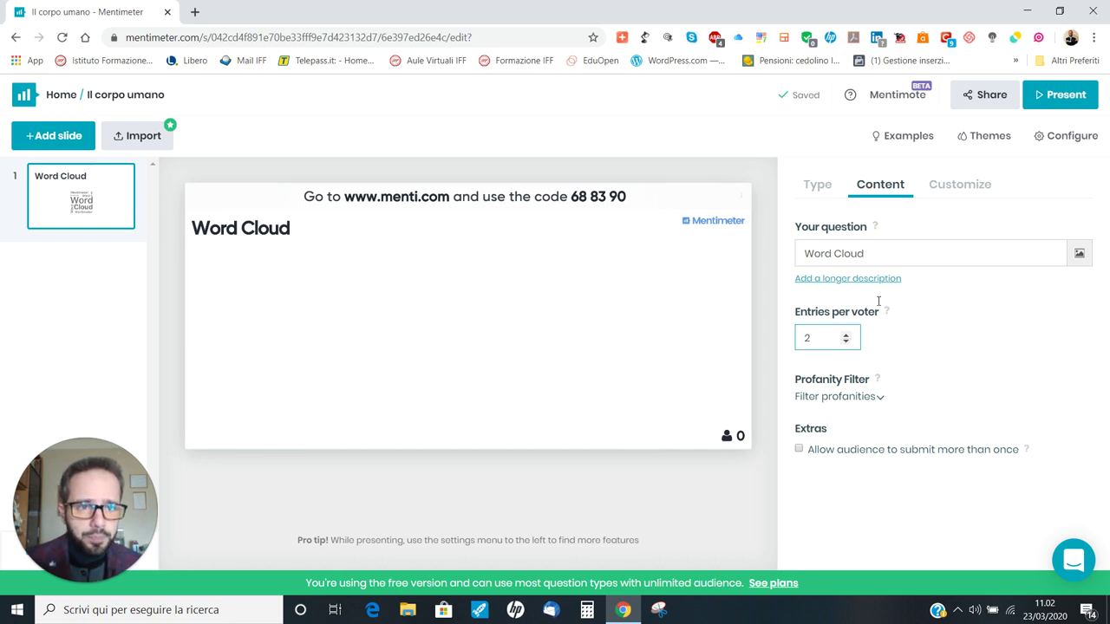
pyautogui.click(944, 184)
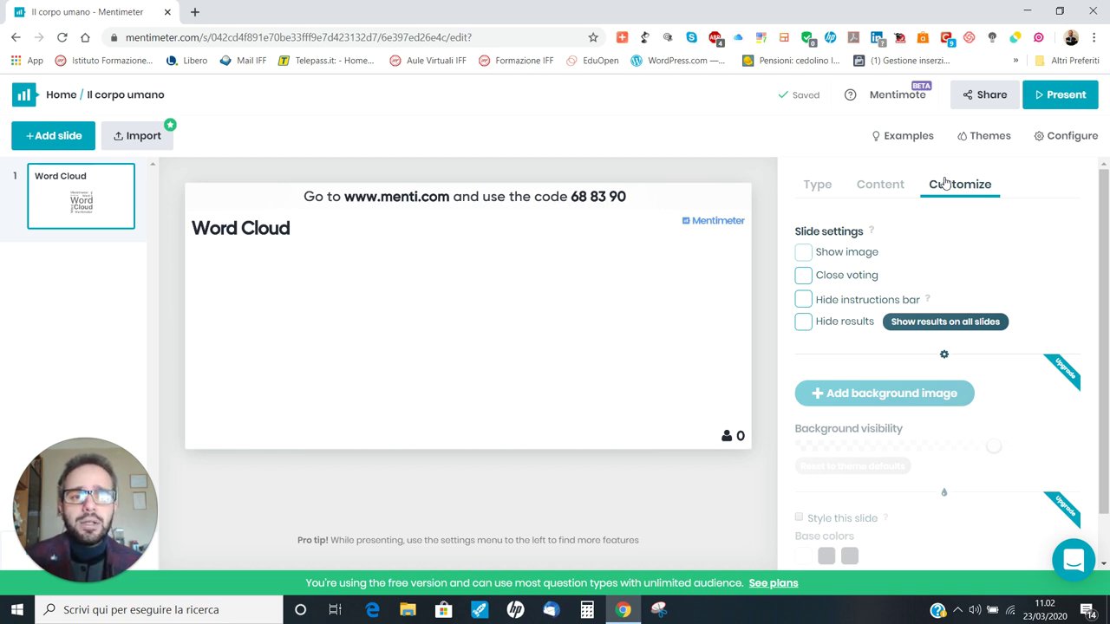
# Step: Switch the Word Cloud's Close voting setting on, then off again, while responses arrive
pyautogui.click(804, 275)
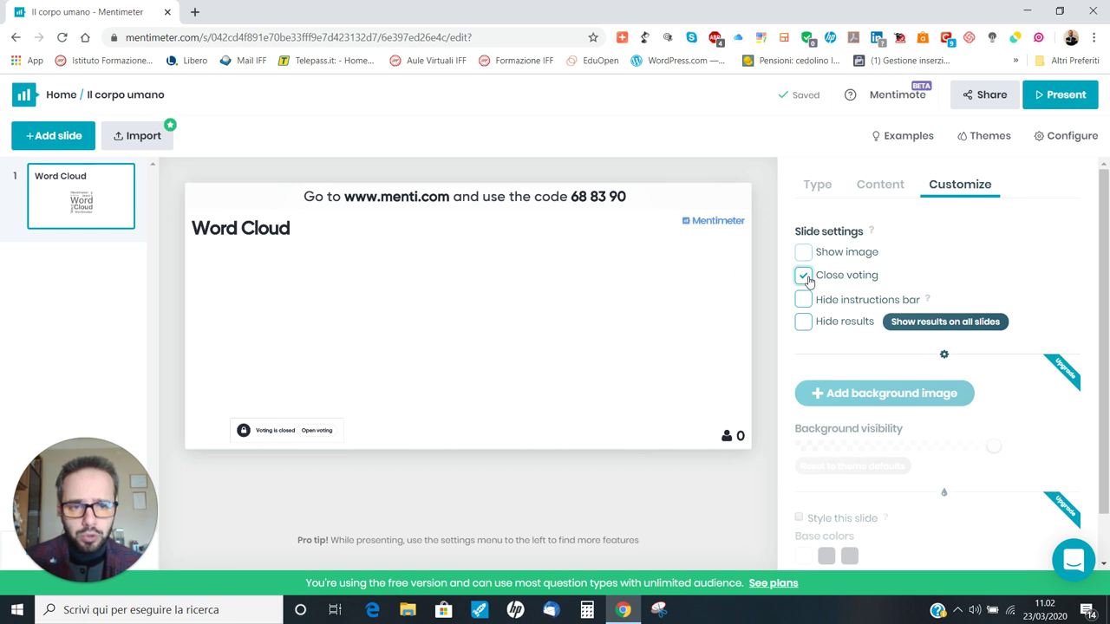
pyautogui.click(804, 276)
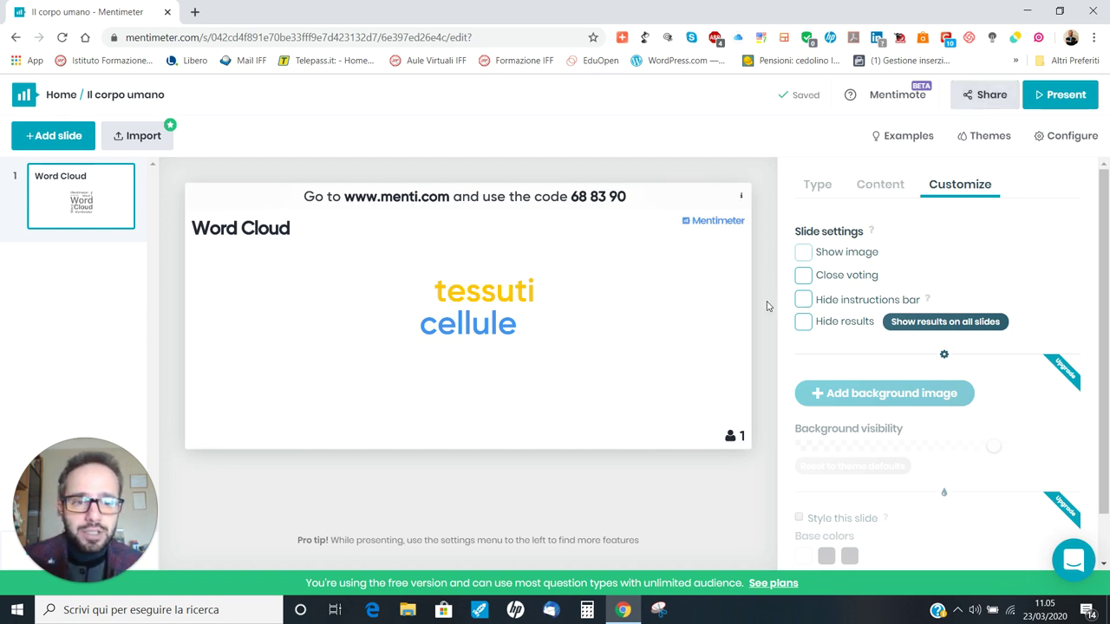
# Step: Tick Close voting once 'tessuti' and 'cellule' have come in
pyautogui.click(801, 278)
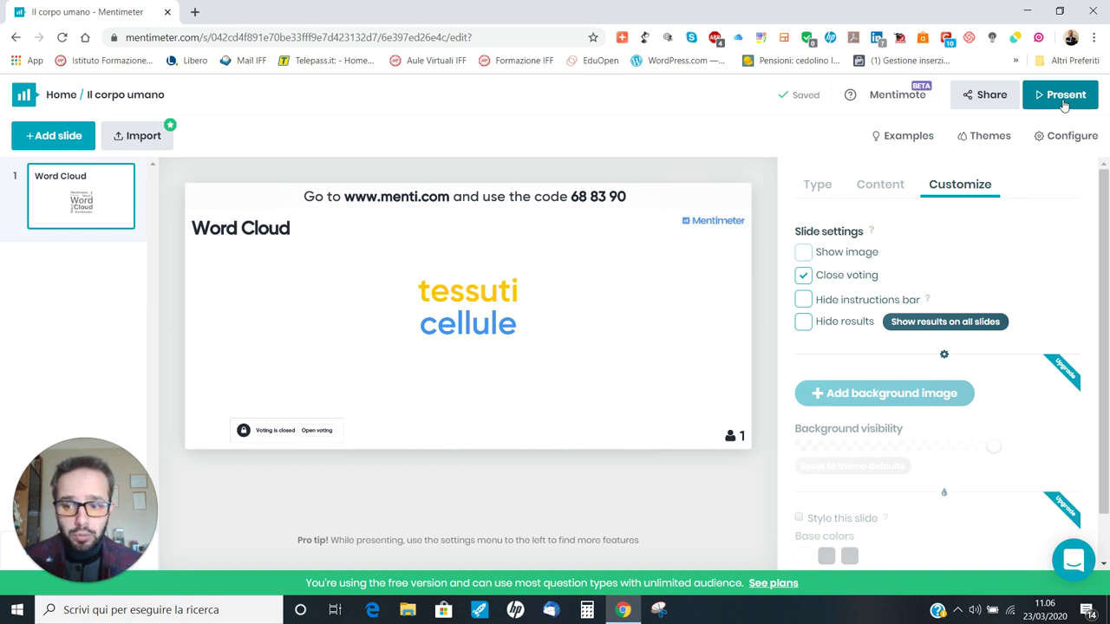
# Step: Open the Share options on the Results sharing tab
pyautogui.click(978, 94)
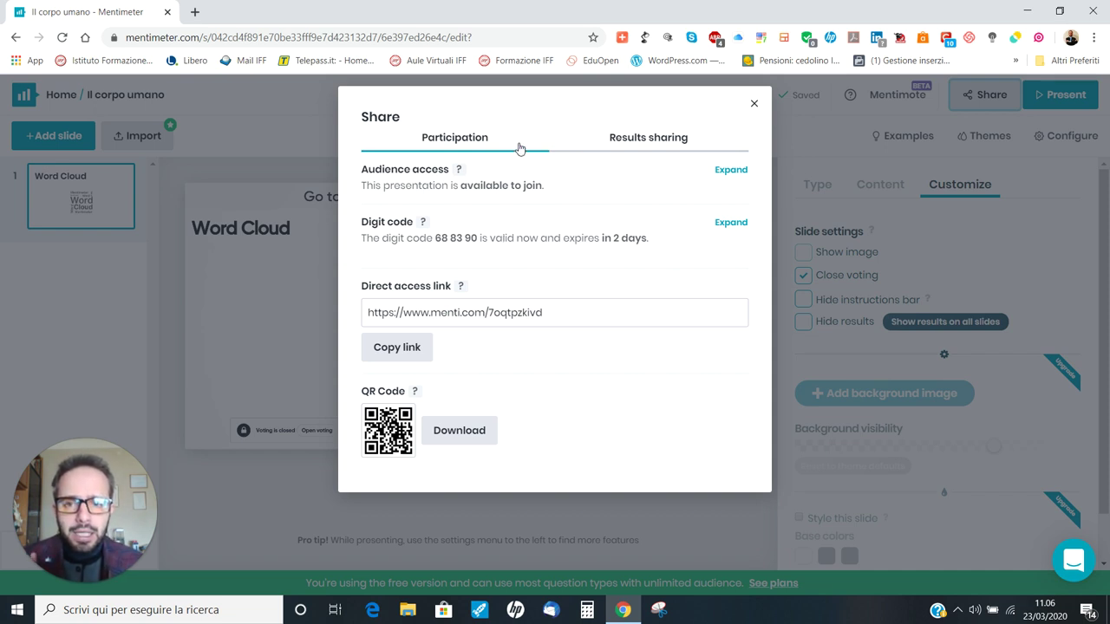
pyautogui.click(647, 135)
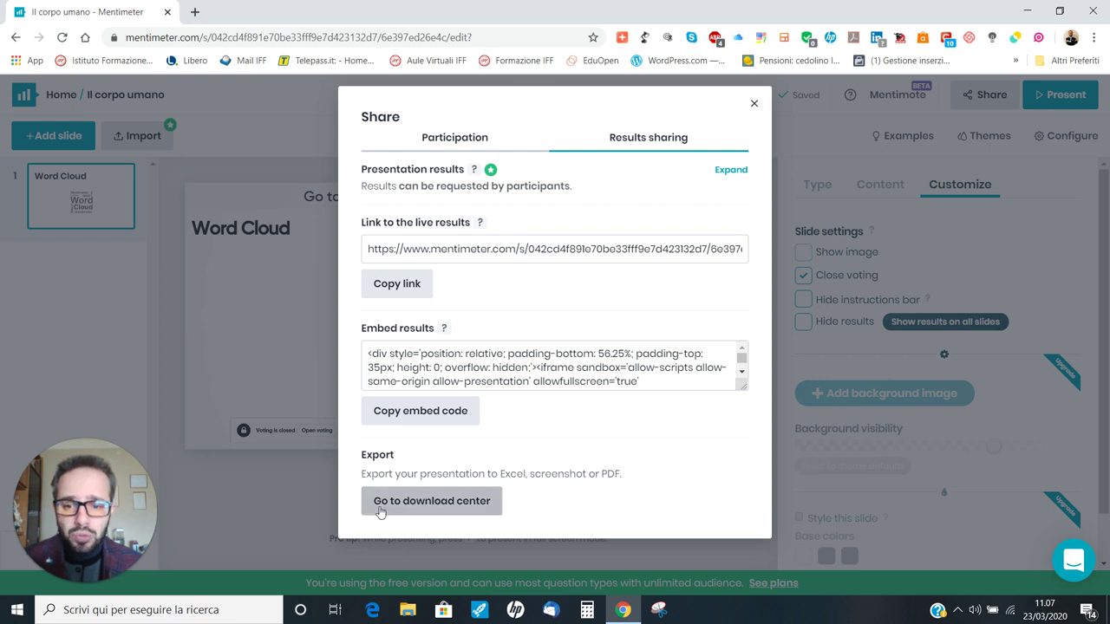
# Step: In the download center, open the Word Cloud's High Resolution presentation screenshot
pyautogui.click(449, 503)
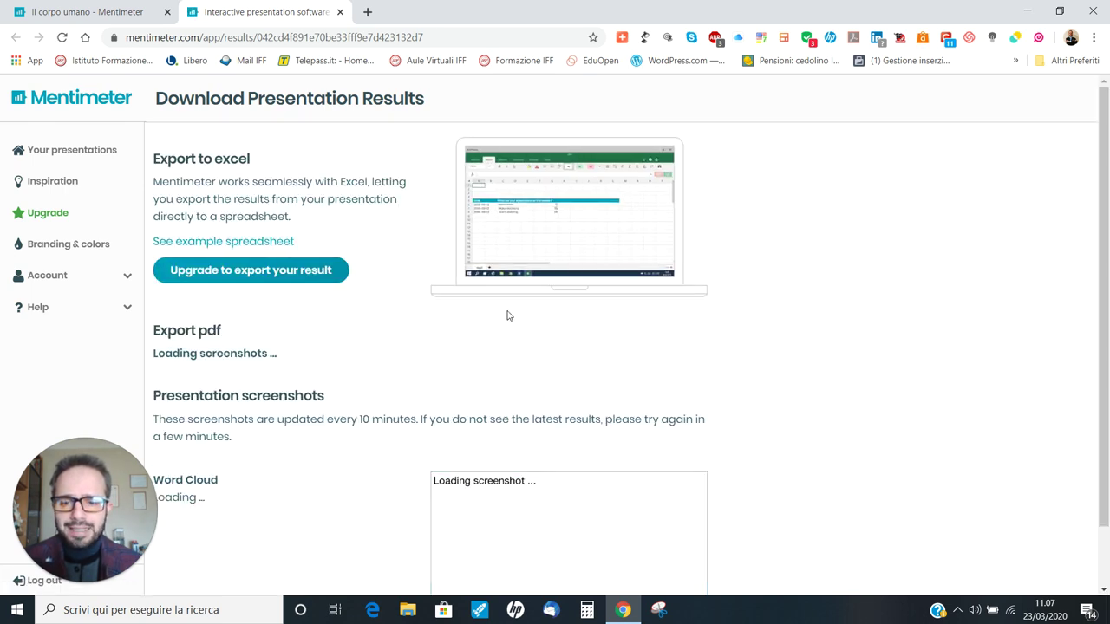
pyautogui.scroll(-1, 509, 316)
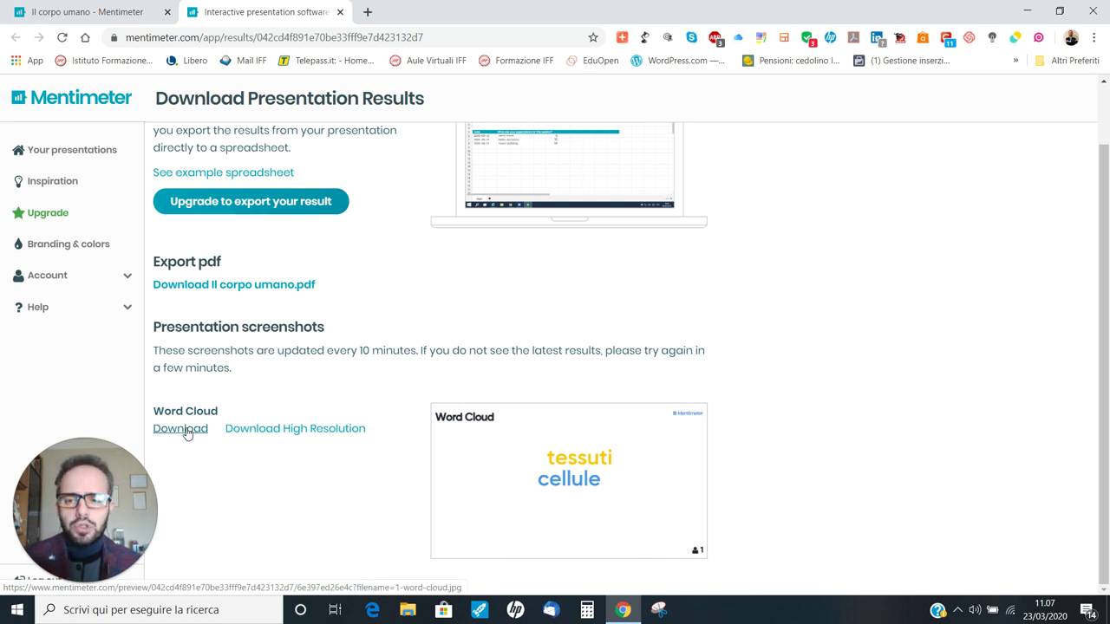
pyautogui.click(308, 429)
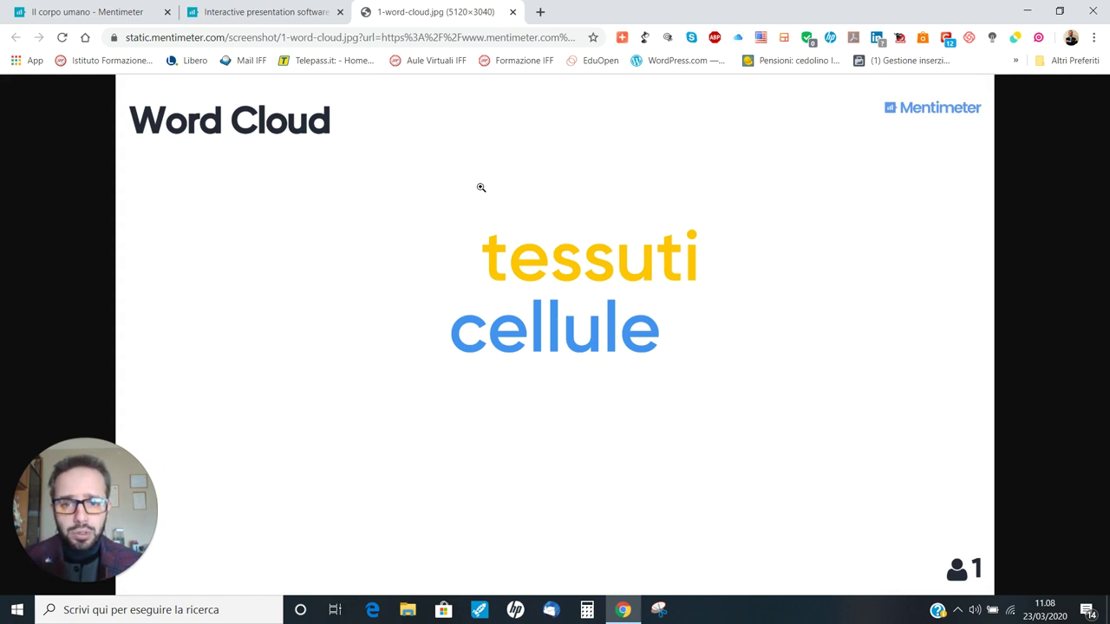
# Step: Save the screenshot to Download as JPEG image 'il corpo umano 23-03-20'
pyautogui.rightClick(481, 188)
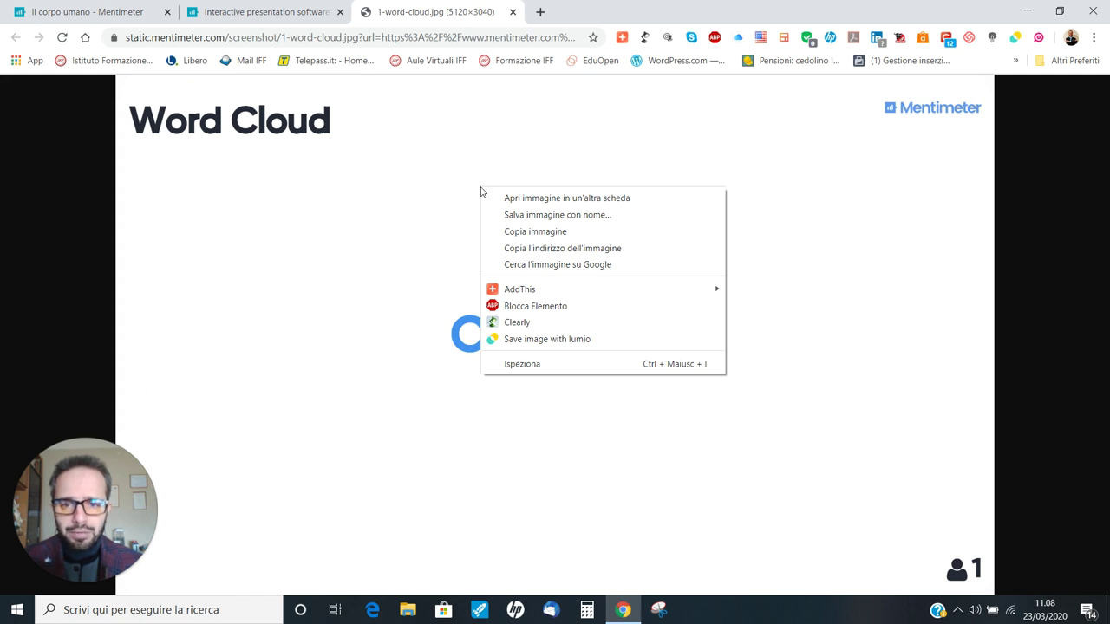
pyautogui.click(591, 217)
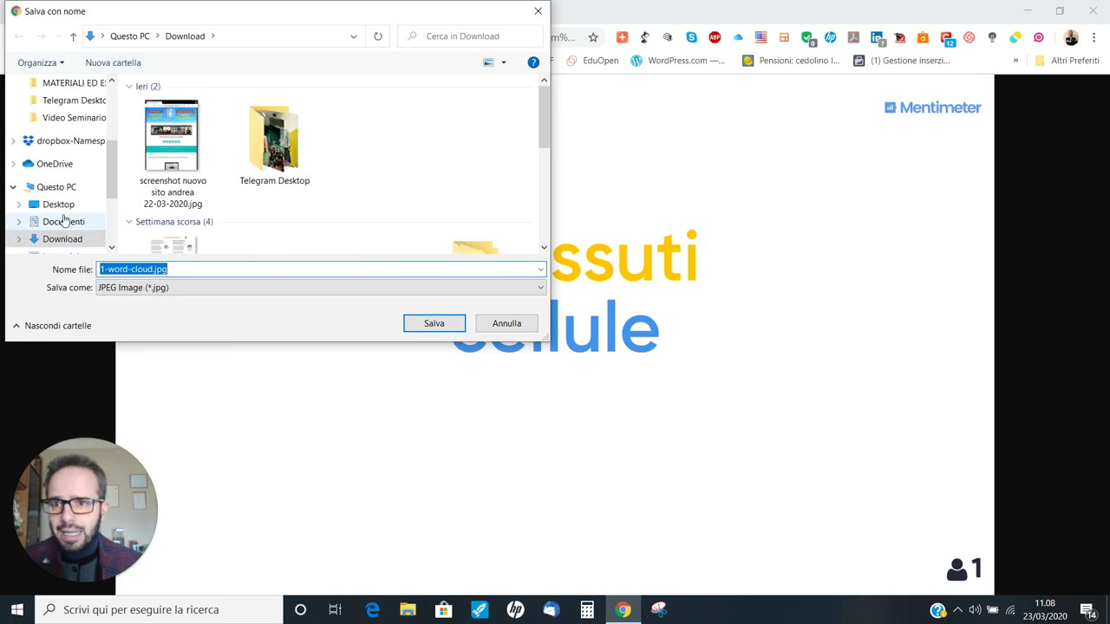
pyautogui.click(63, 239)
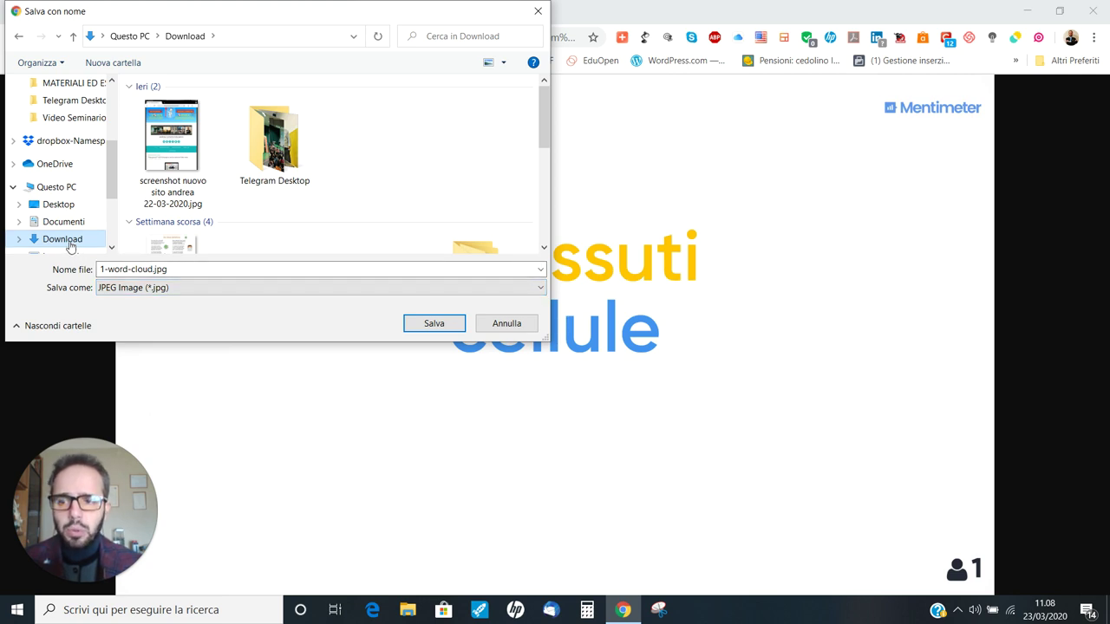
pyautogui.doubleClick(200, 269)
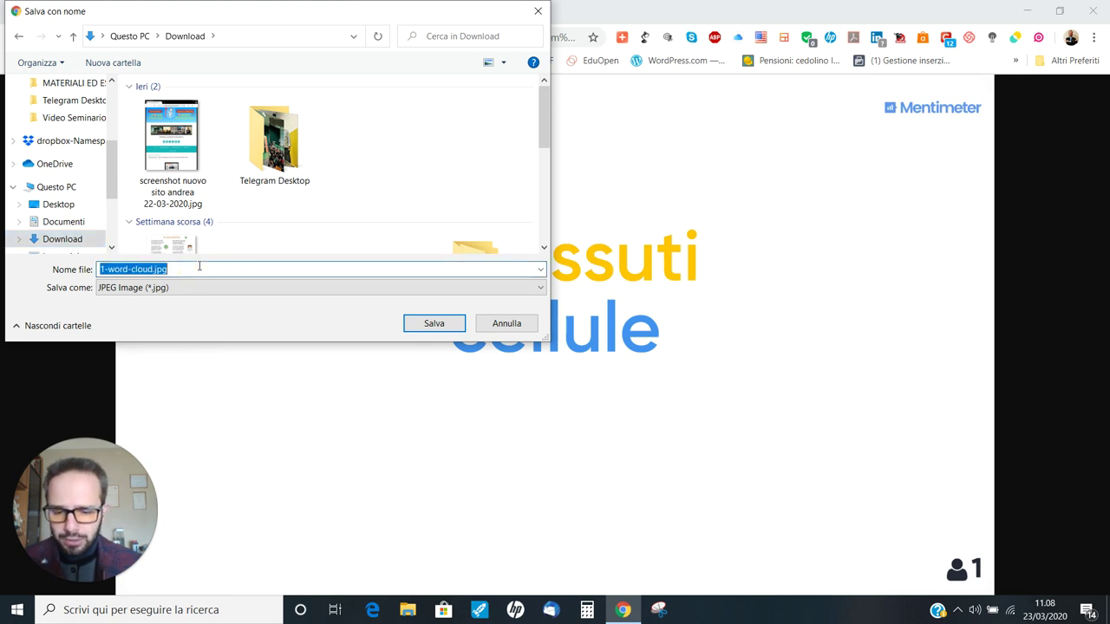
pyautogui.write('il corpo u')
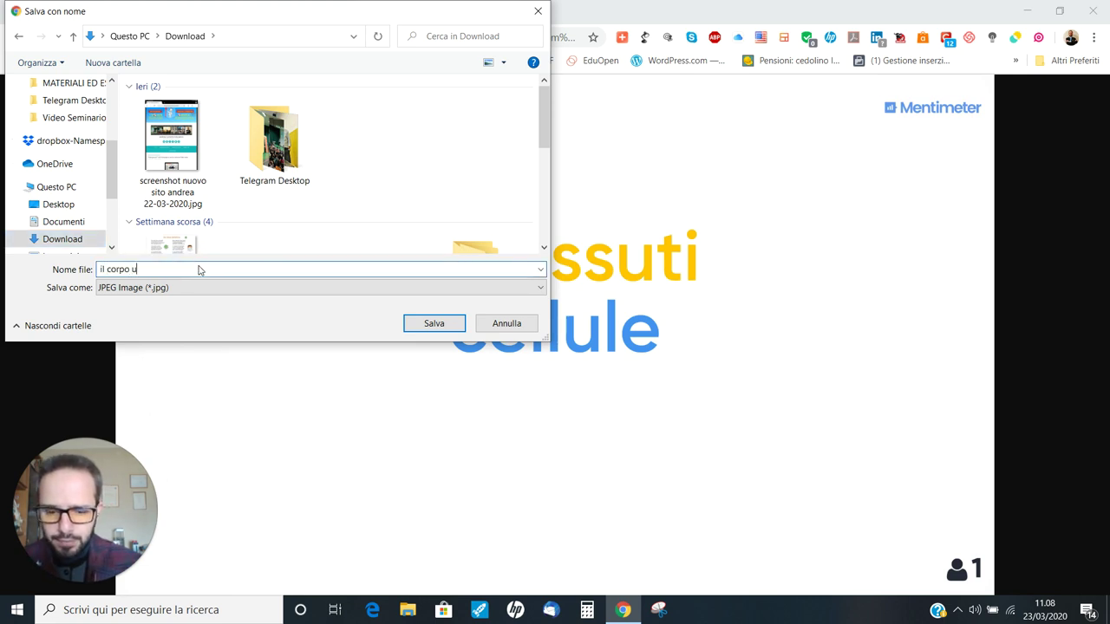
pyautogui.write('mano 23-')
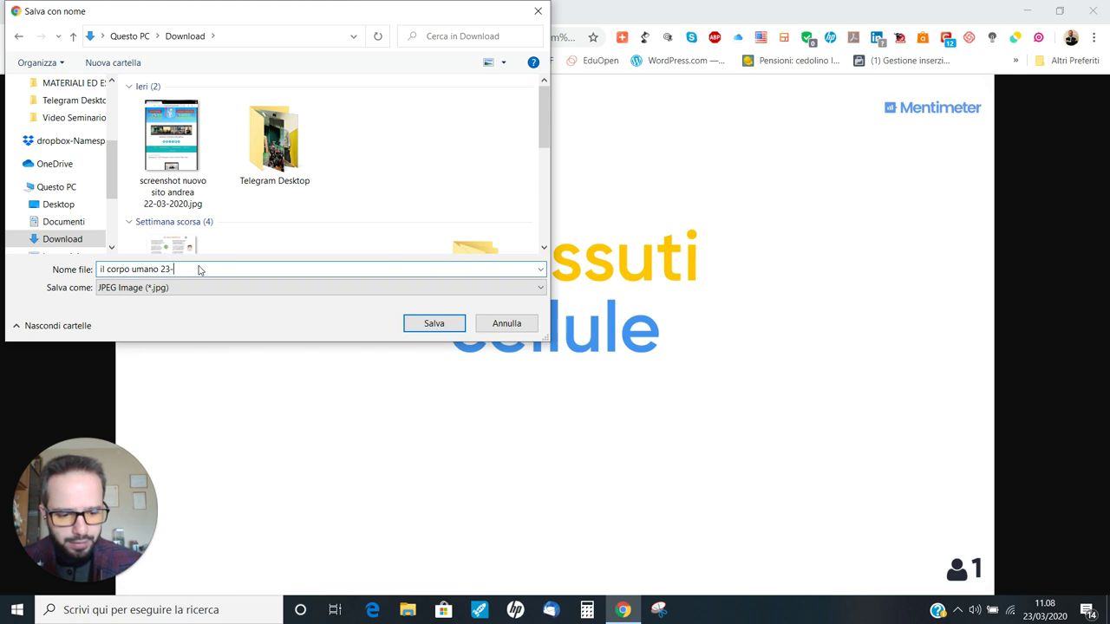
pyautogui.write('03-20')
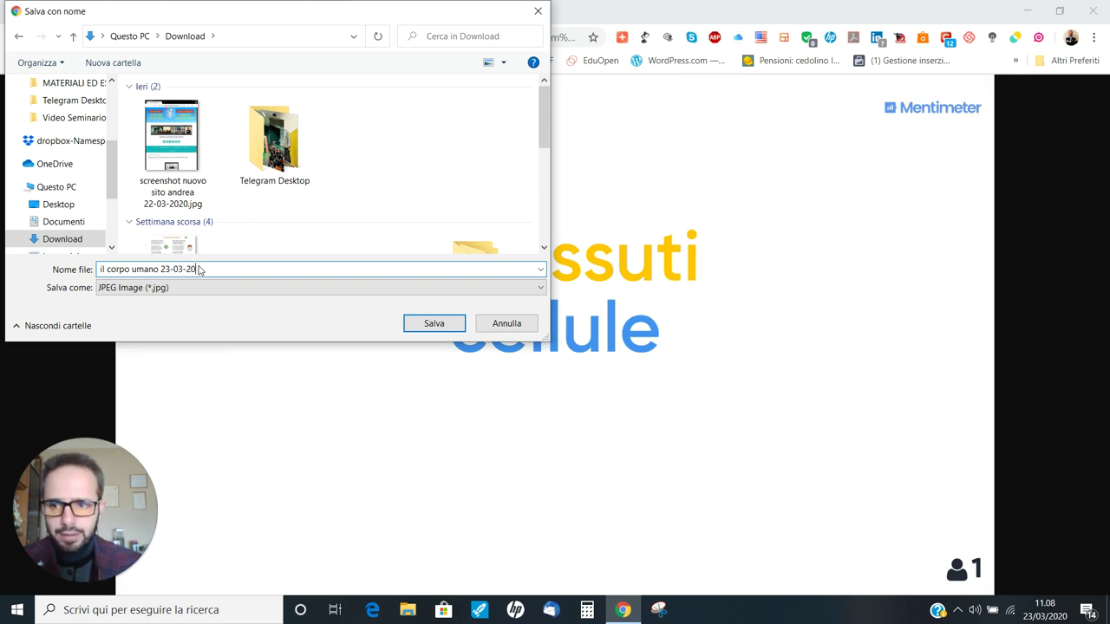
pyautogui.click(326, 289)
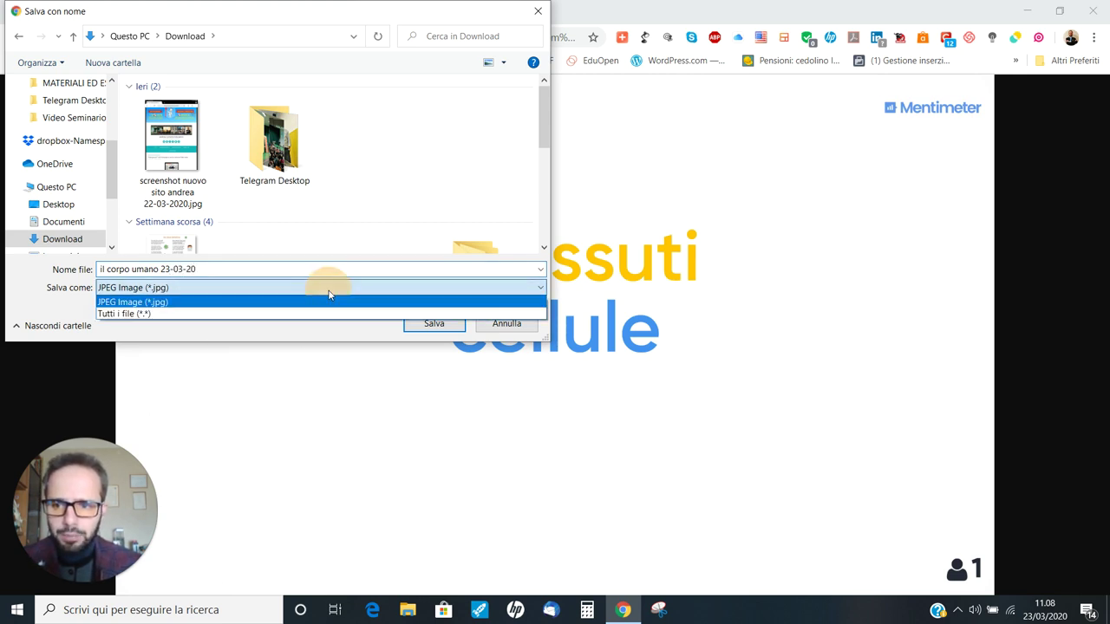
pyautogui.click(329, 296)
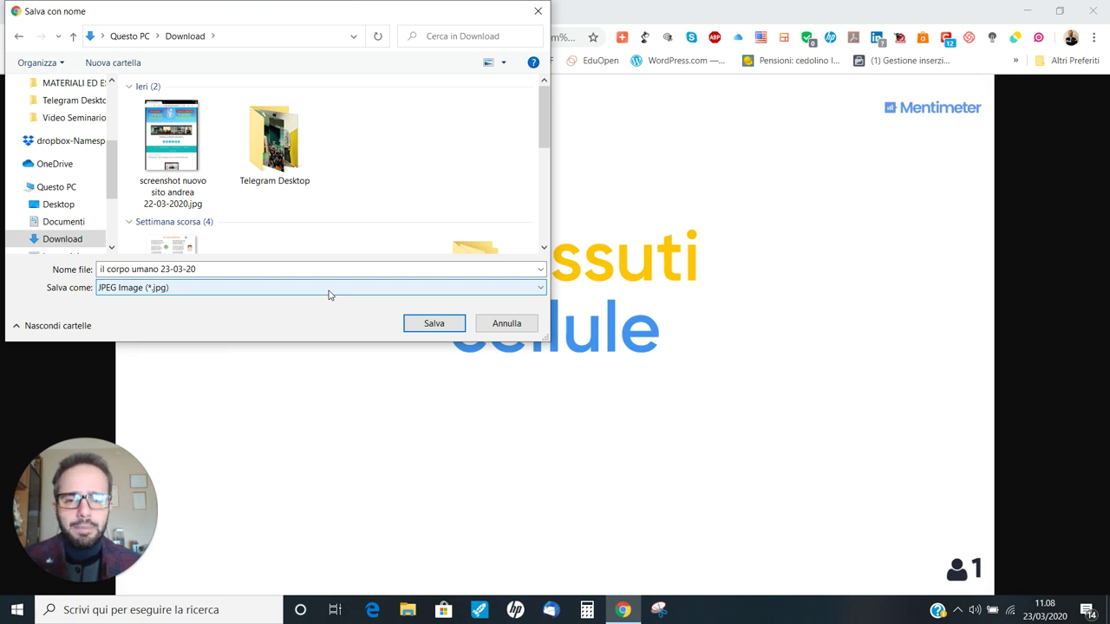
pyautogui.click(429, 323)
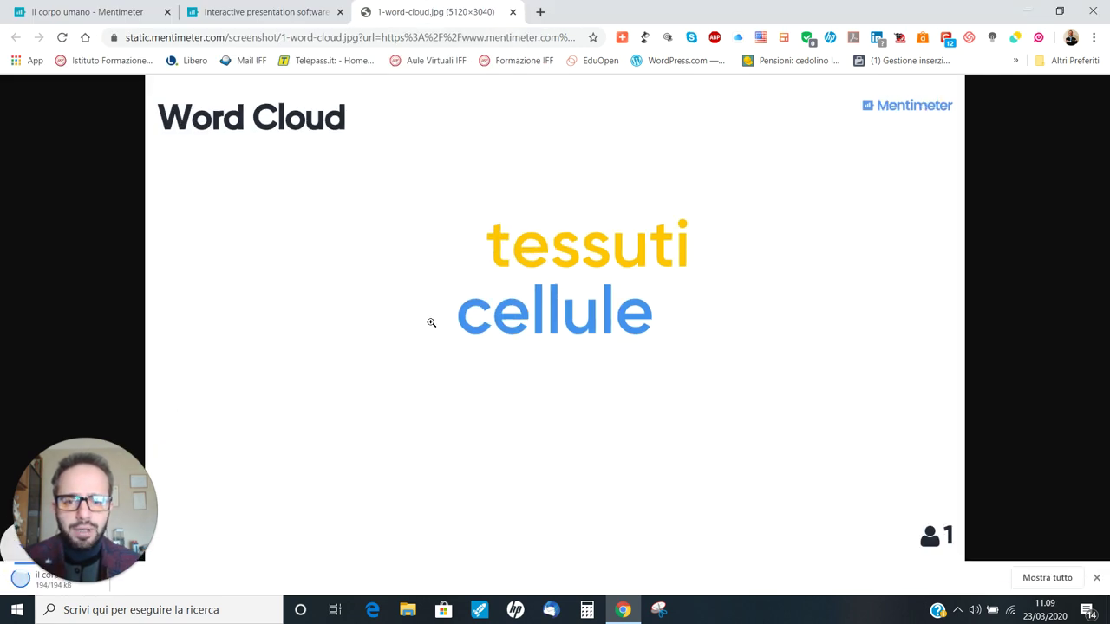